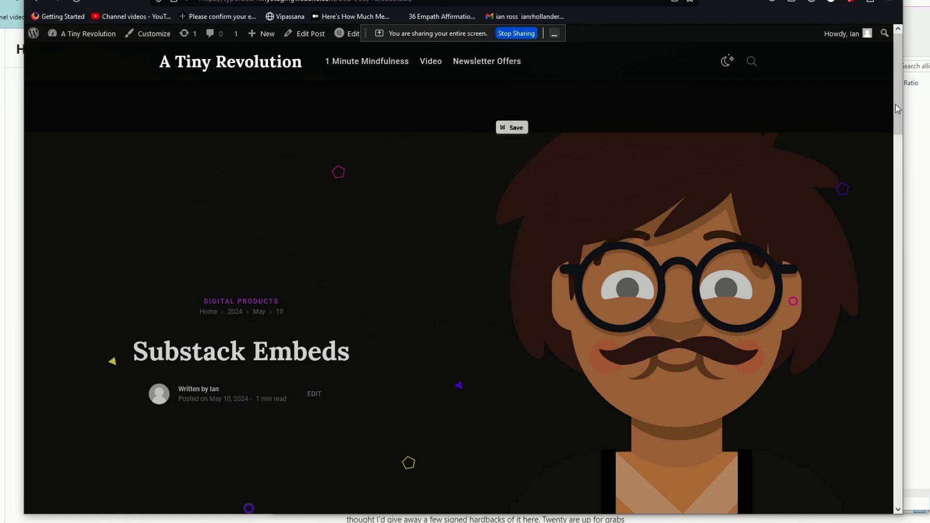
Review the orange-theme embed code for prostack.substack.com, then return to the Substack Embeds post.
scroll(897, 118, down, 1)
scroll(898, 124, down, 9)
scroll(900, 200, up, 2)
scroll(900, 178, up, 2)
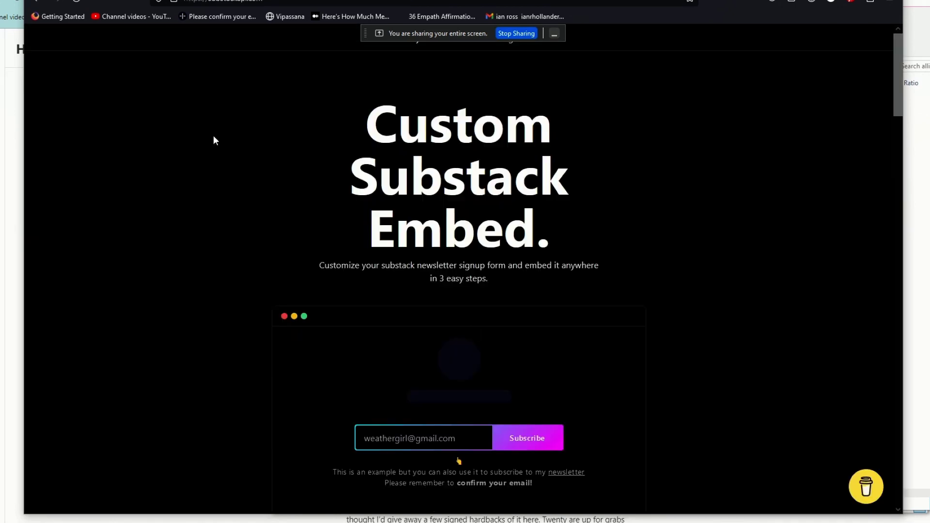
drag(897, 89, 885, 193)
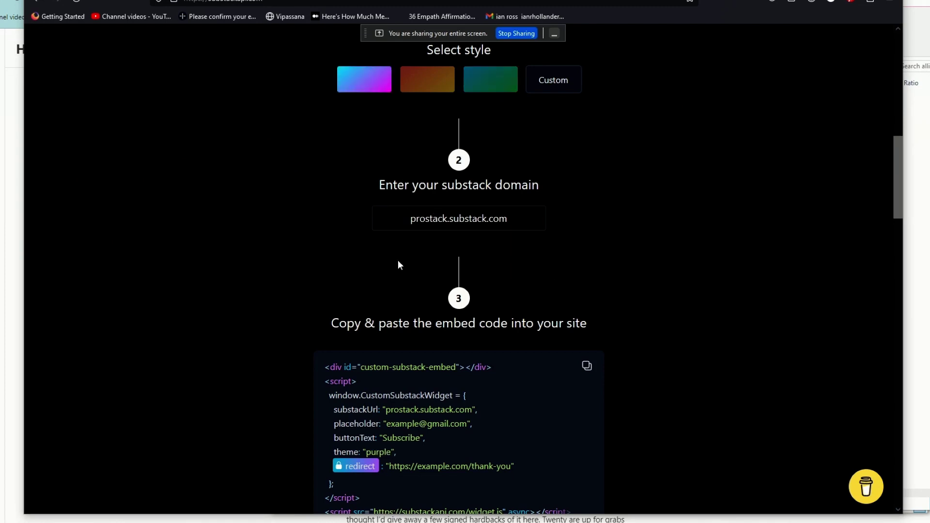
drag(897, 192, 876, 188)
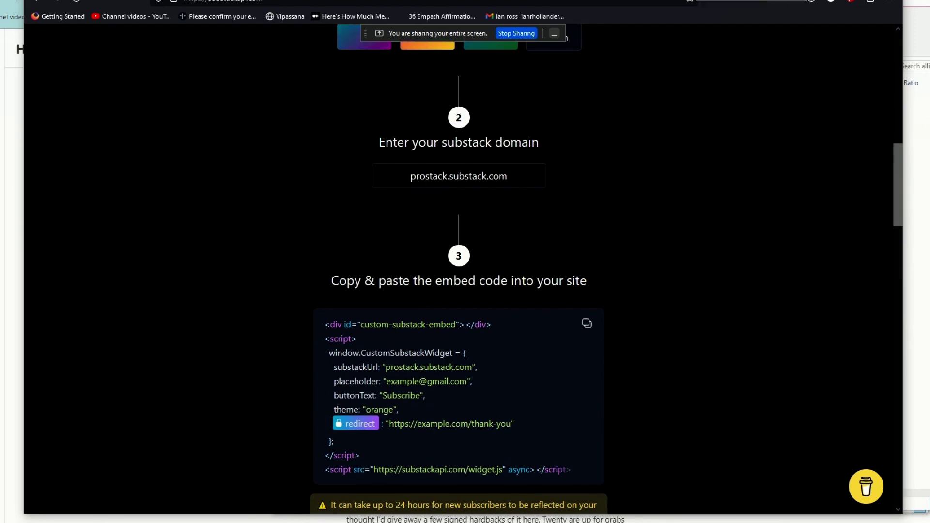
click(735, 1)
drag(899, 182, 900, 85)
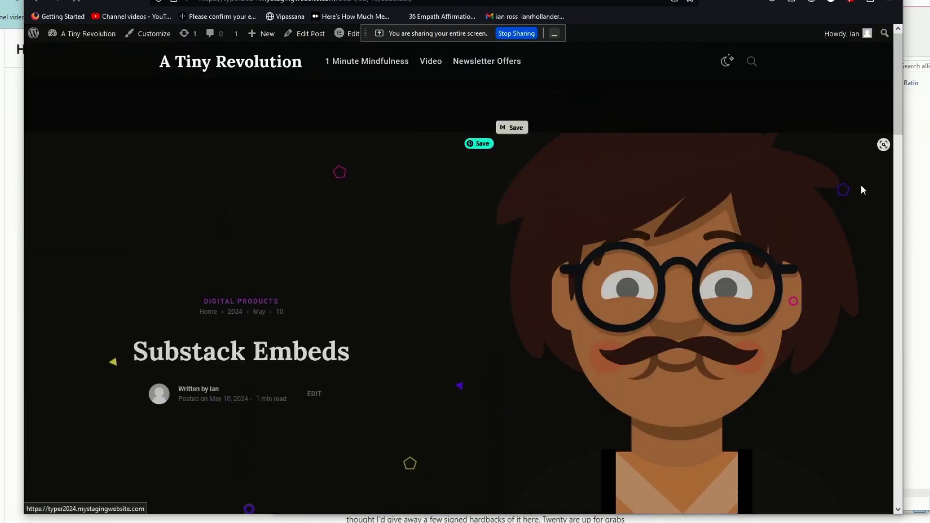
click(867, 122)
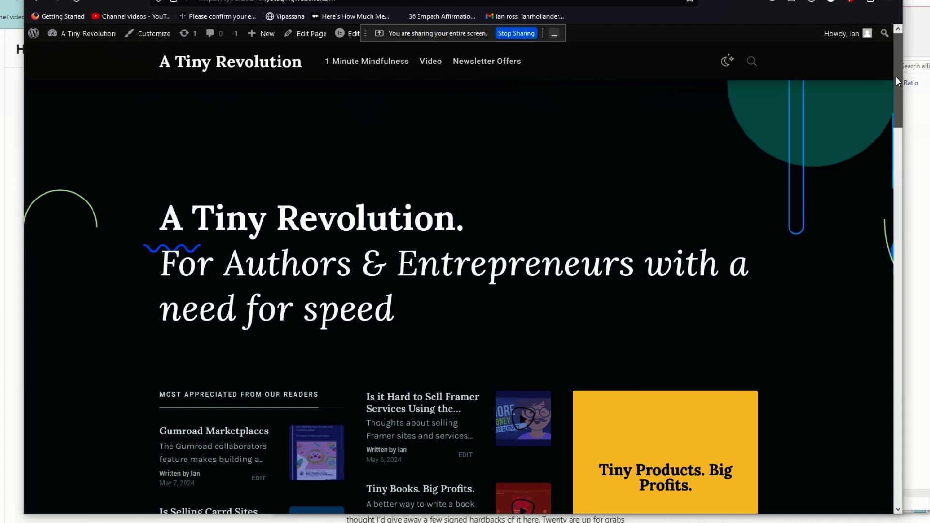
drag(897, 78, 888, 243)
click(580, 129)
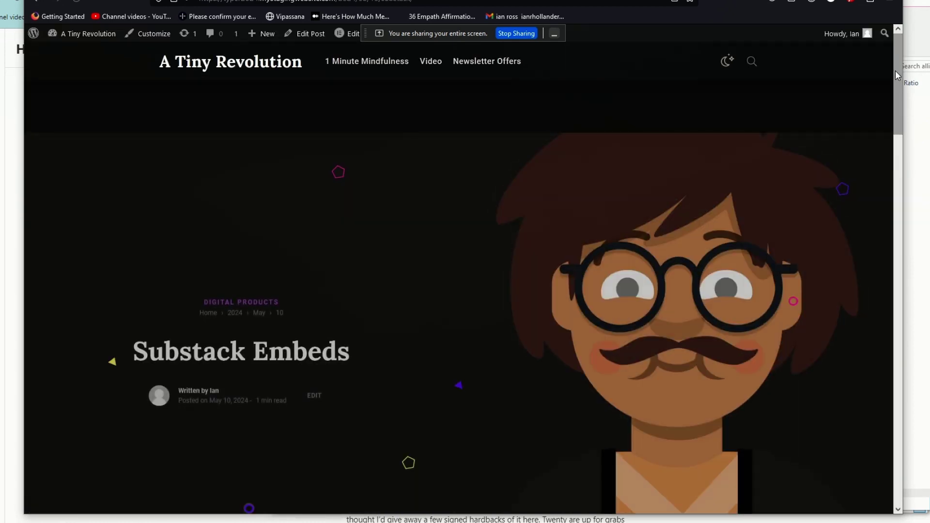
drag(896, 68, 896, 135)
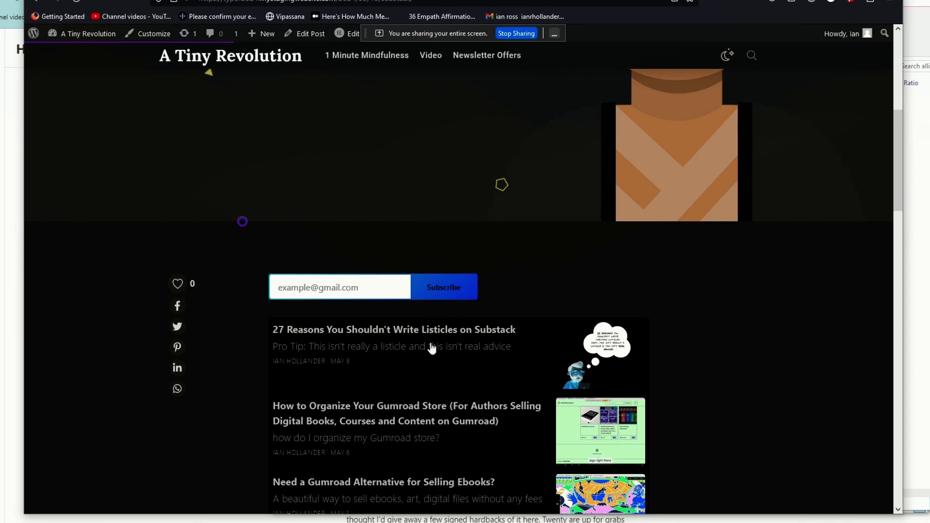
drag(897, 201, 897, 237)
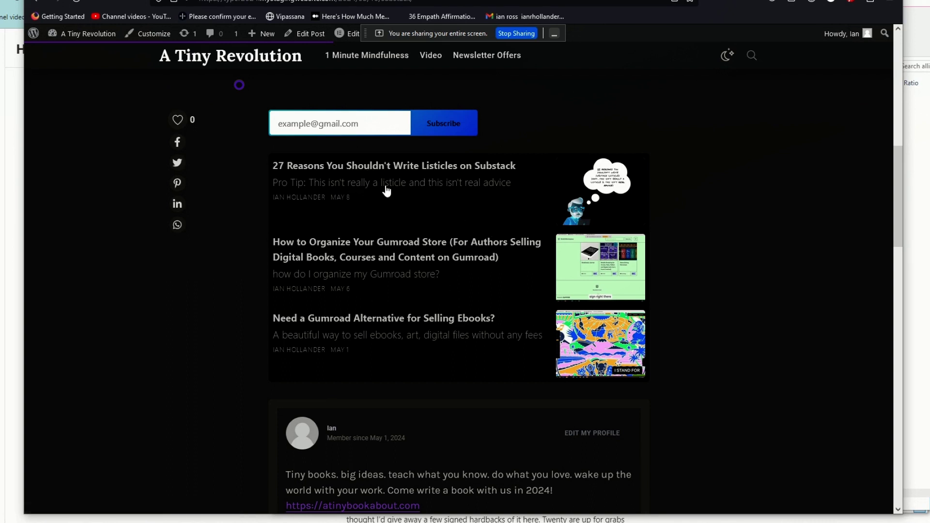
click(398, 166)
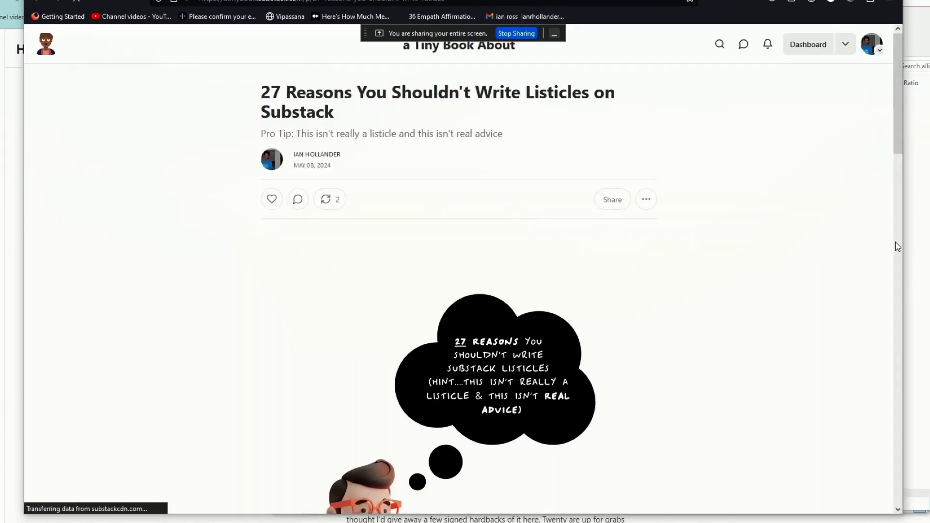
drag(897, 70, 894, 62)
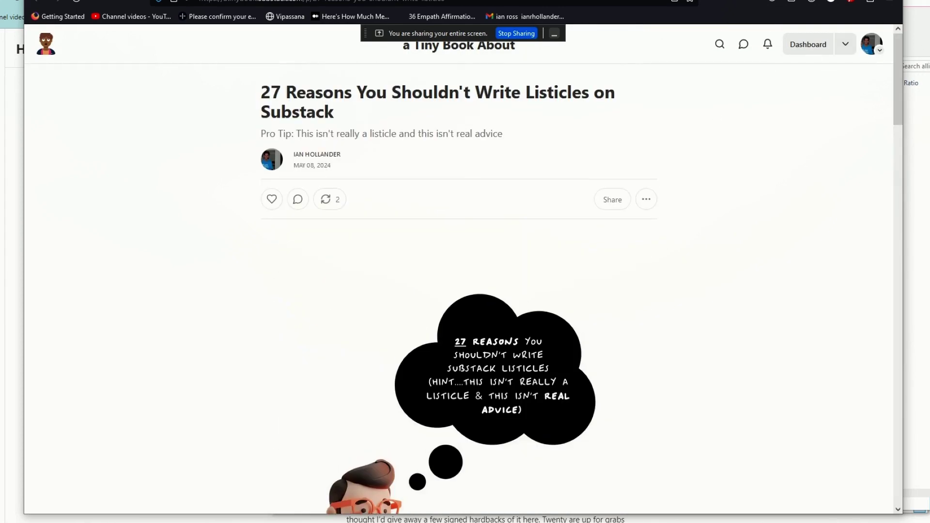
key(ctrl+Tab)
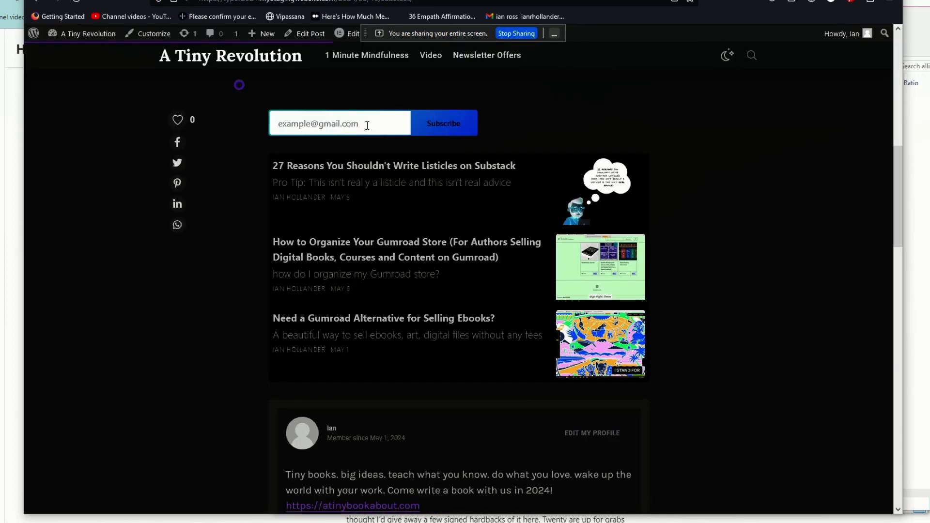
Enter an email address in the post's signup form, fix its typo, and subscribe.
click(308, 124)
key(BackSpace)
text(l)
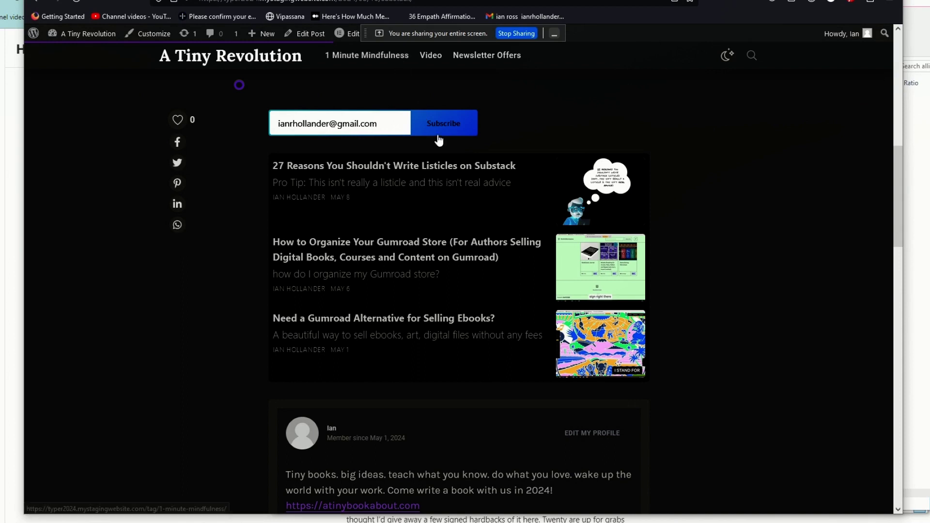
click(441, 129)
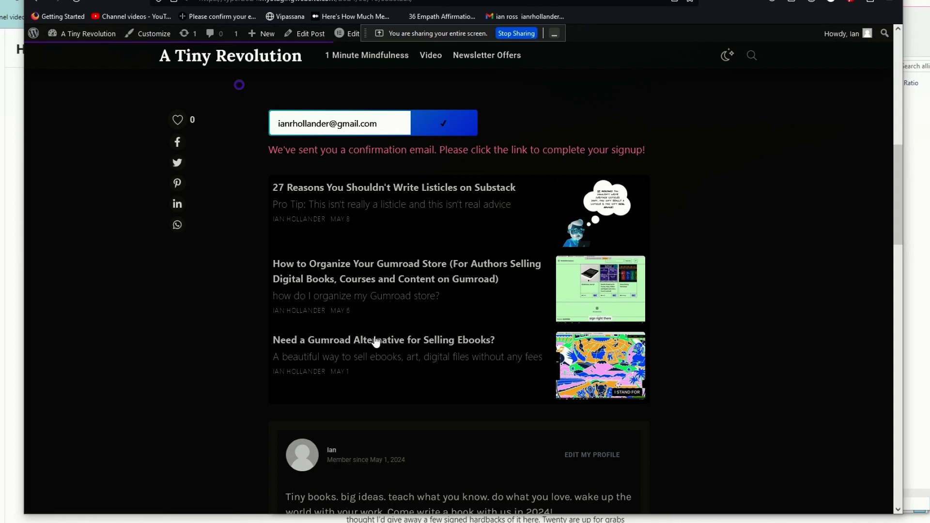
Open the 'Need a Gumroad Alternative for Selling Ebooks?' post, then return to Custom Substack Embed.
click(377, 345)
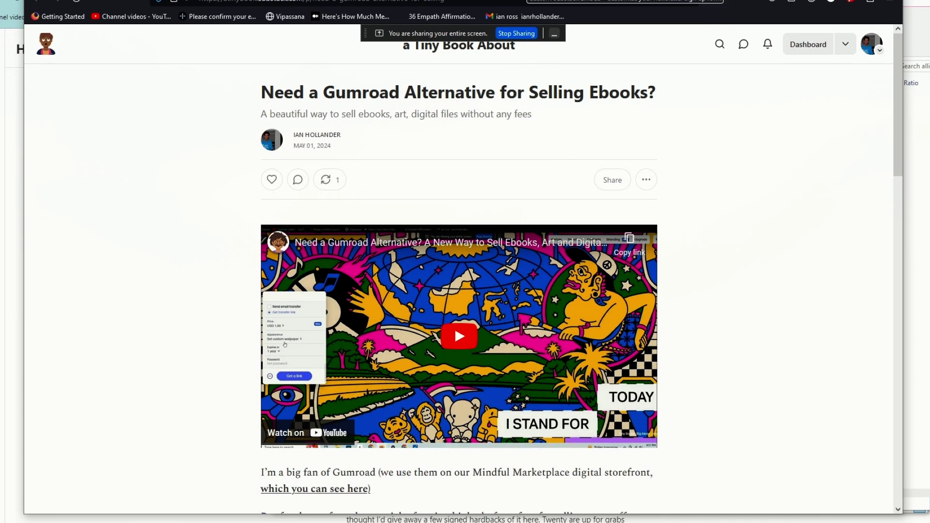
click(538, 0)
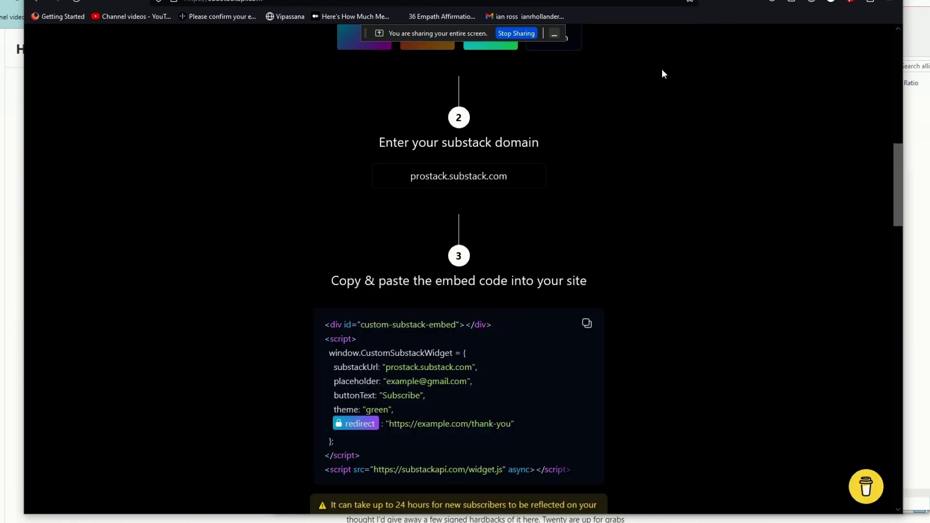
Look over the Custom Substack Embed page down to its footer, then switch to stackblocks Guides.
drag(898, 184, 880, 15)
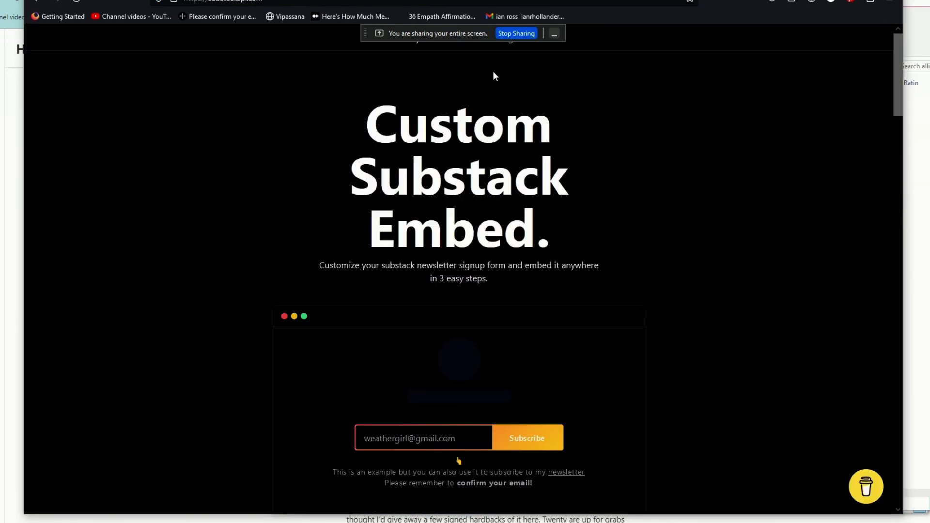
drag(896, 109, 900, 507)
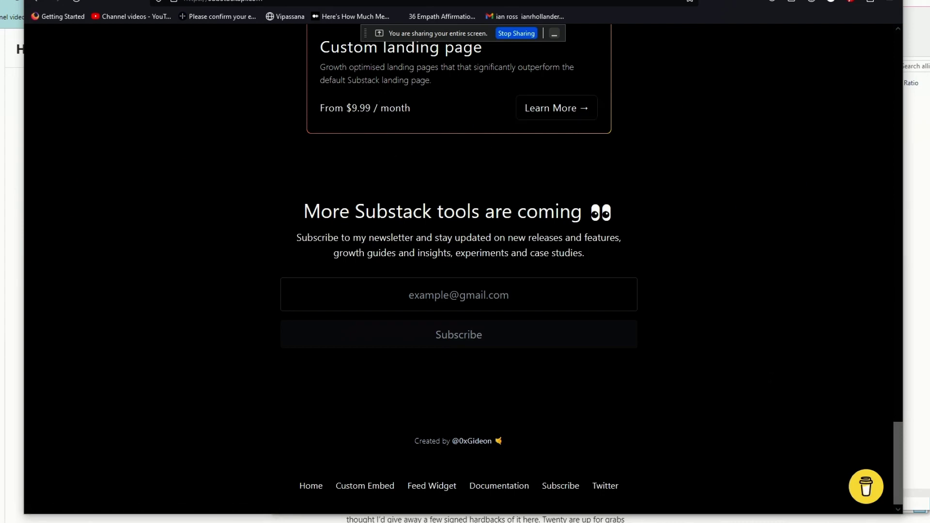
click(897, 86)
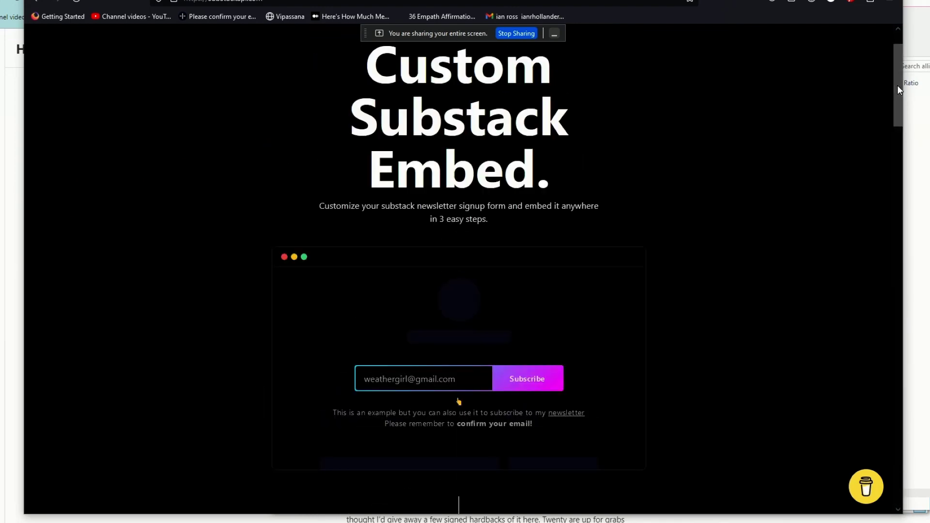
drag(897, 86, 895, 63)
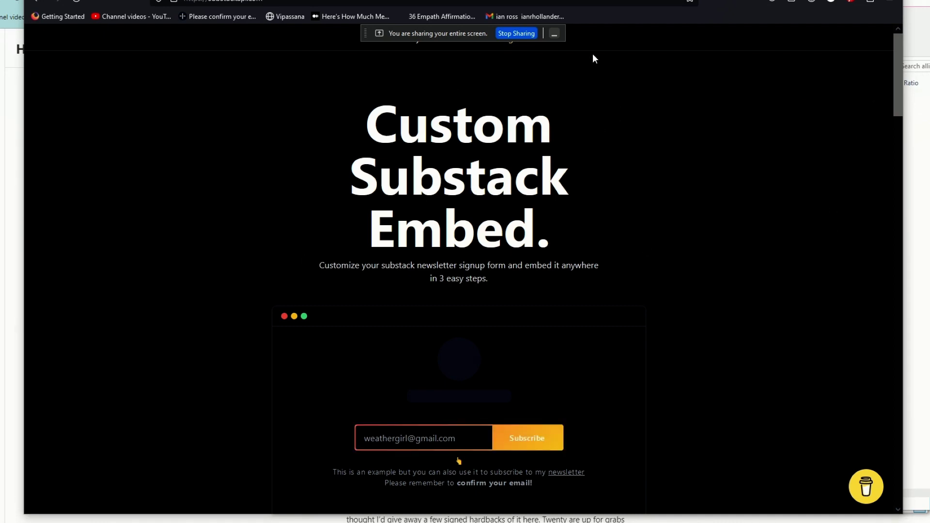
key(ctrl+Tab)
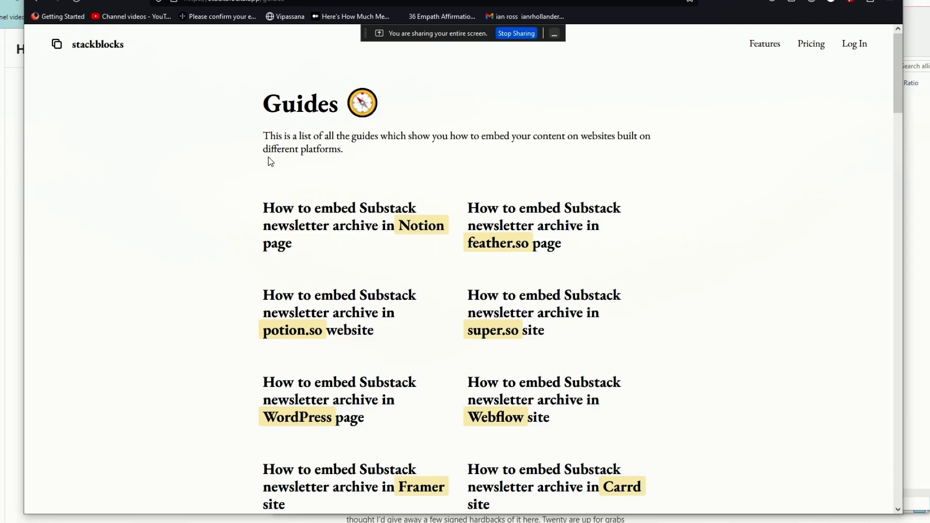
Browse the Stackblocks home page's Sources and features, then switch back to Custom Substack Embed.
click(101, 47)
drag(897, 64, 909, 150)
scroll(581, 210, down, 1)
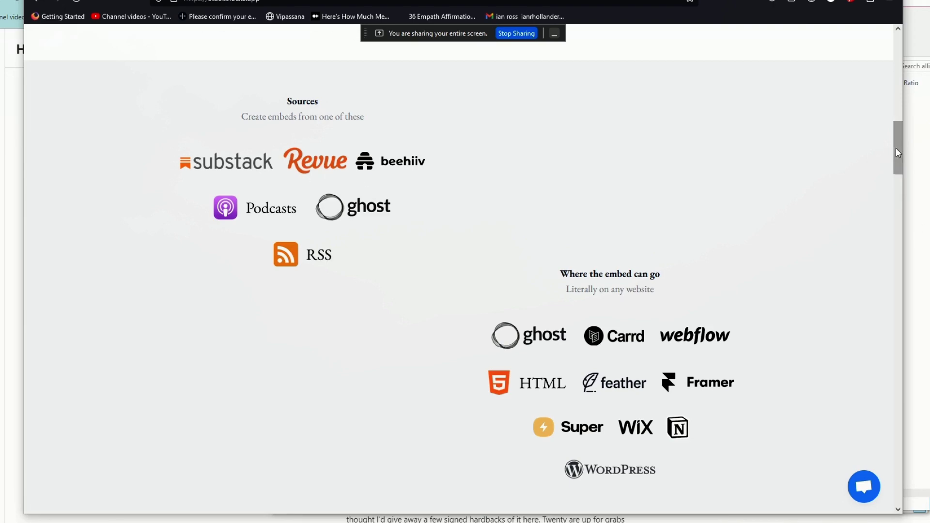
drag(898, 152, 326, 118)
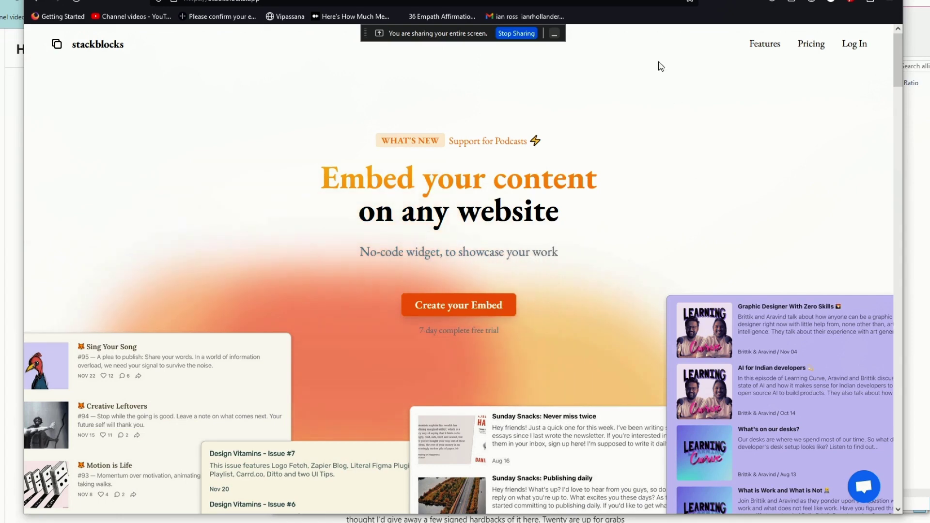
key(ctrl+Tab)
key(ctrl+Tab)
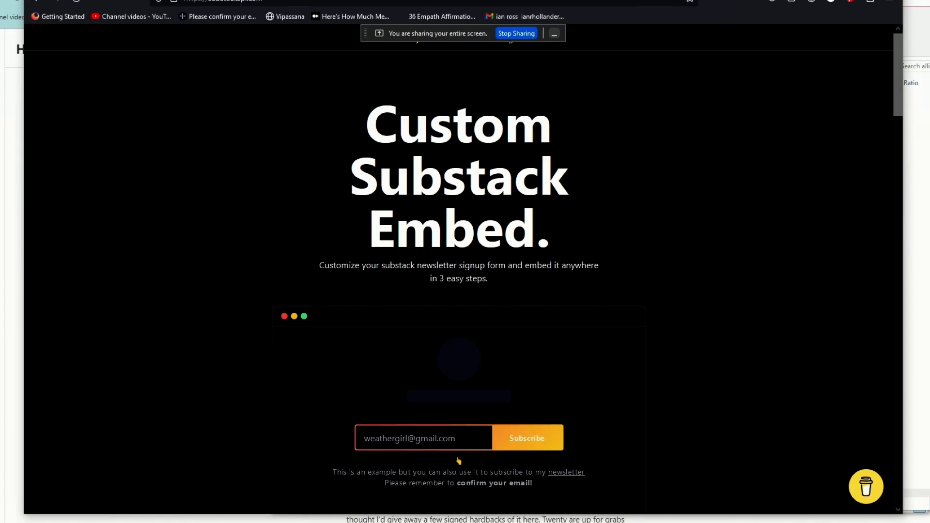
key(ctrl+Tab)
From the confirmed signup post, go to the A Tiny Revolution home page and browse it.
key(ctrl+shift+Tab)
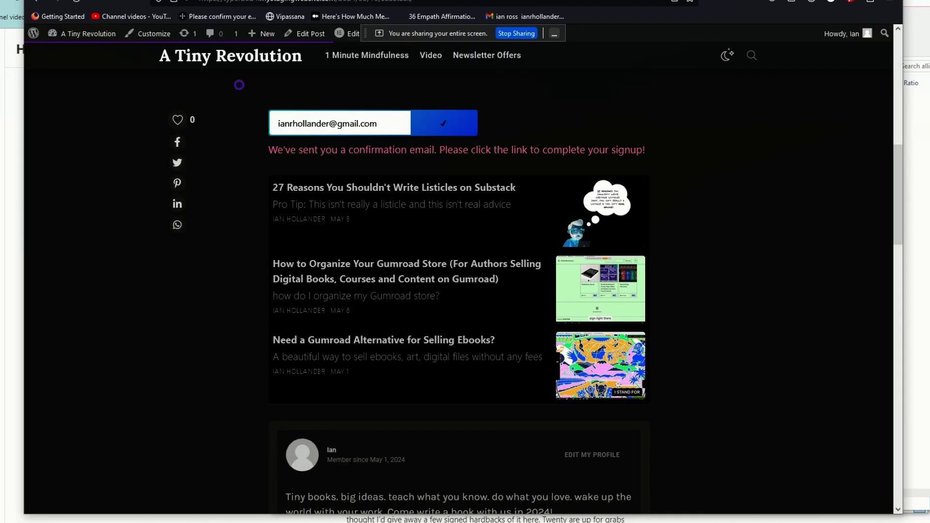
scroll(897, 194, up, 10)
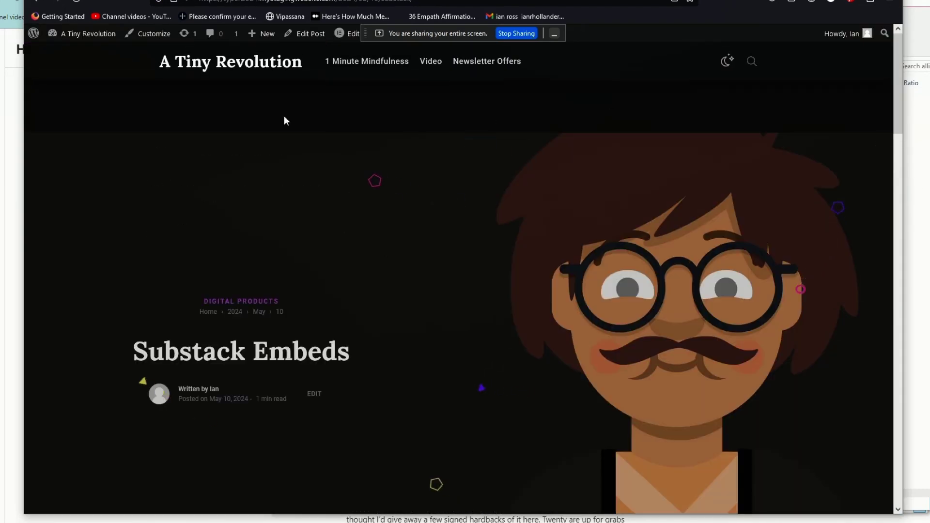
click(257, 70)
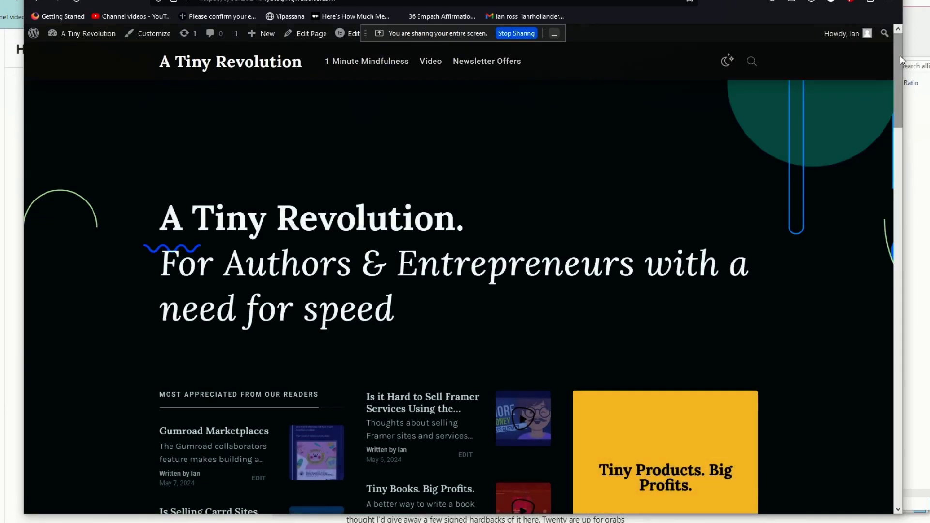
scroll(900, 68, down, 1)
drag(901, 71, 900, 193)
scroll(898, 169, up, 6)
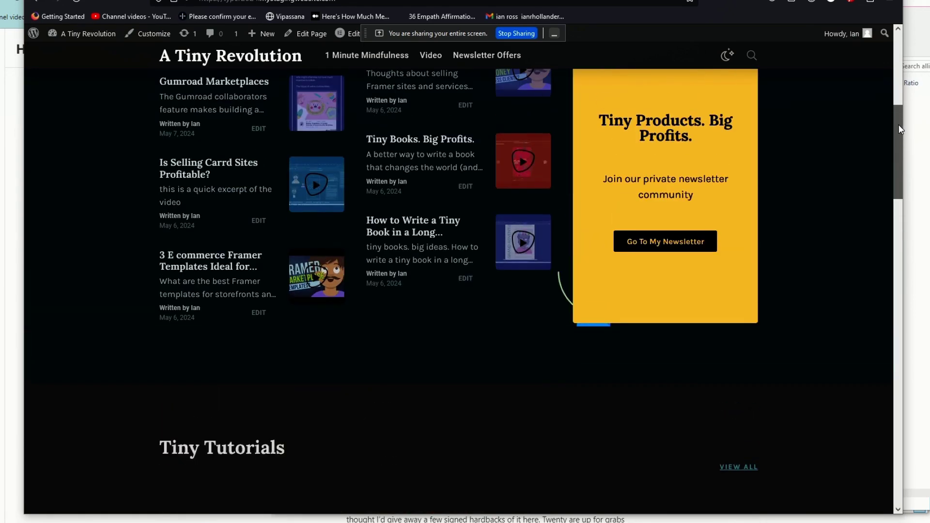
scroll(898, 150, up, 2)
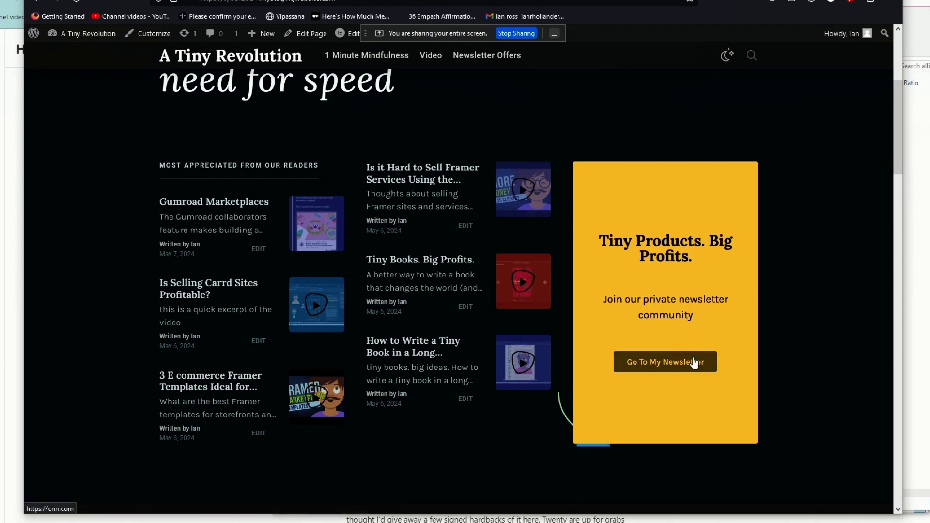
drag(902, 167, 909, 124)
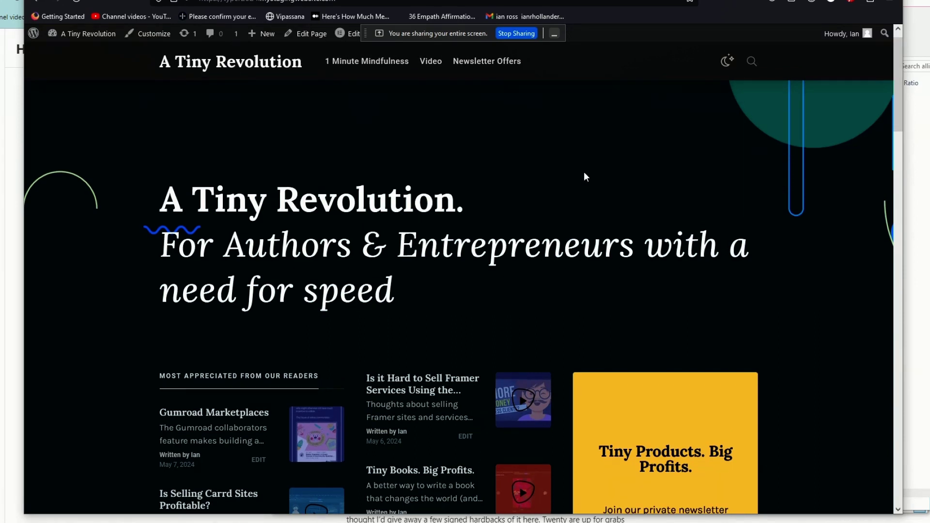